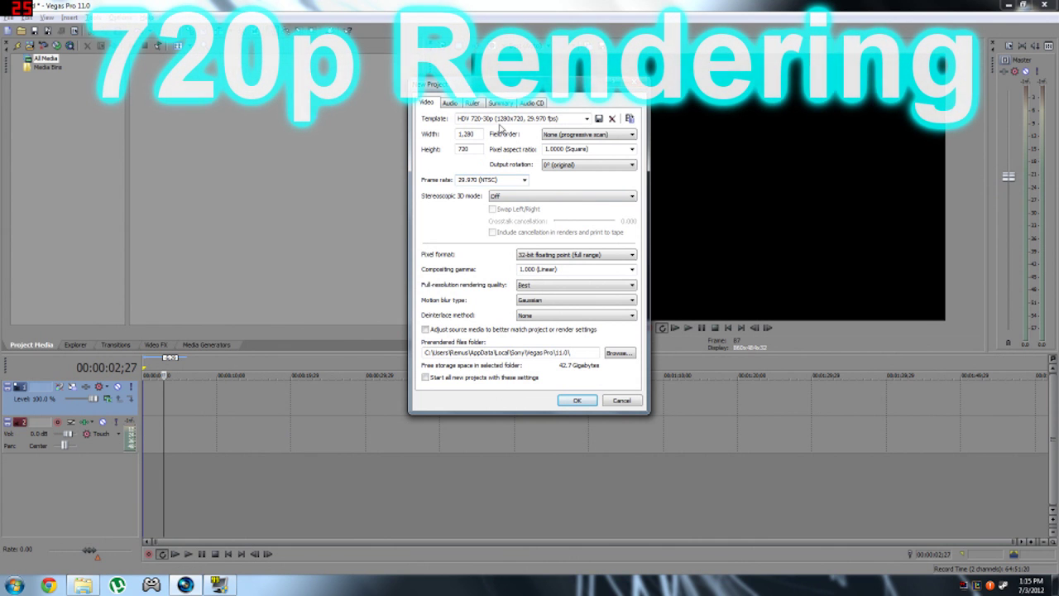
Minimise the FRAPS capture settings and bring up the project template list with HDV 720-30p
drag(439, 87, 420, 138)
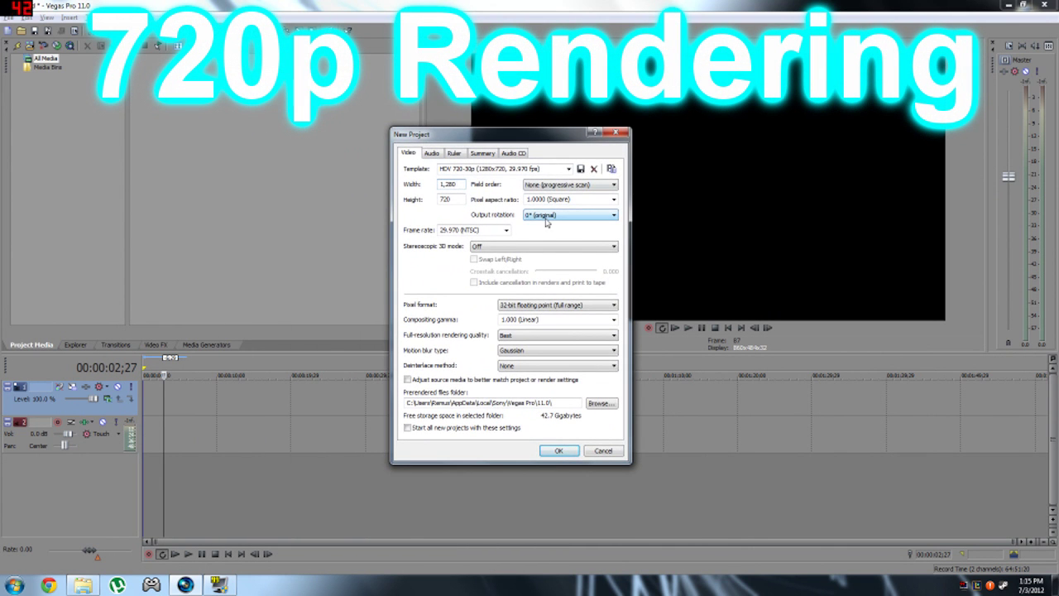
click(450, 183)
click(218, 584)
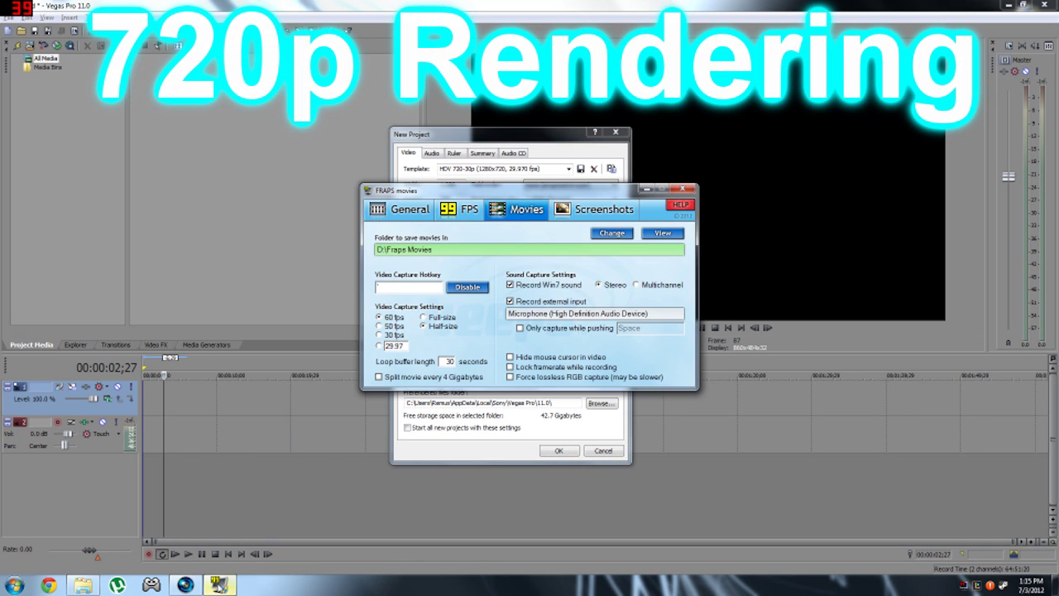
click(218, 584)
click(569, 169)
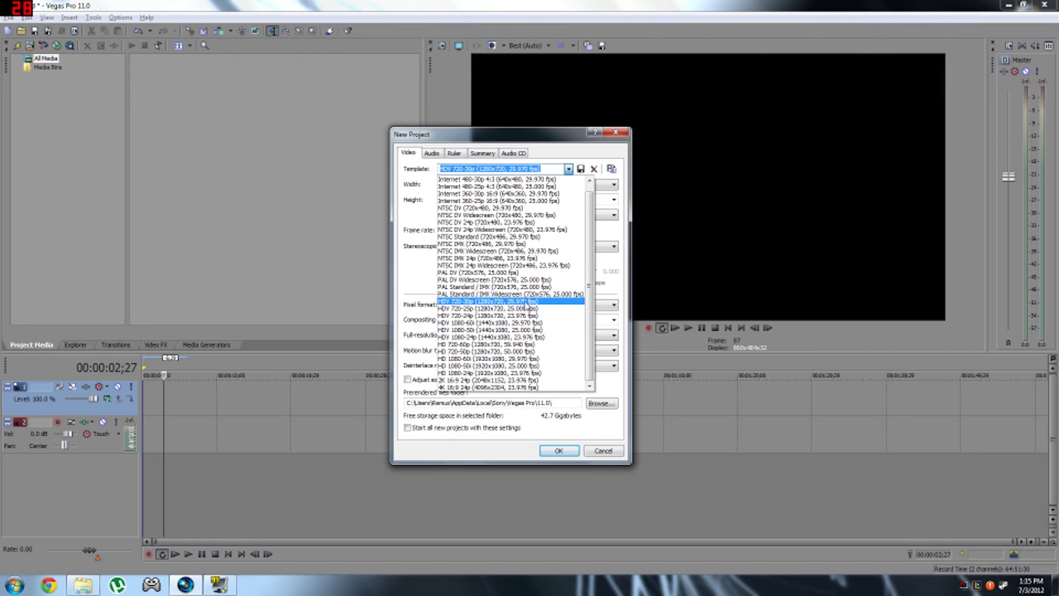
Keep the HDV 720-30p template at 1280 width, progressive field order and 0° rotation
click(569, 170)
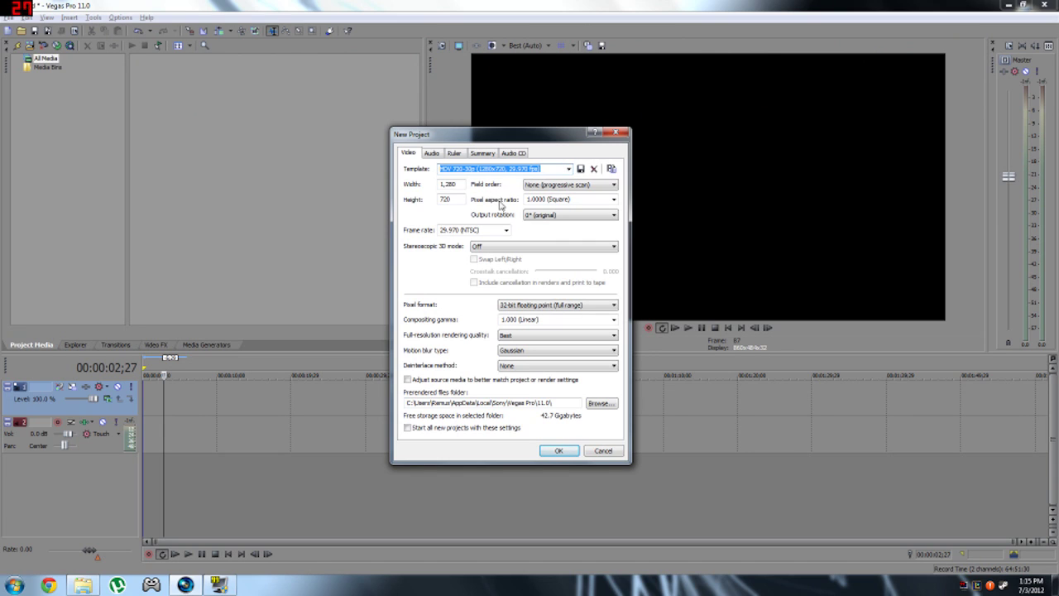
click(455, 184)
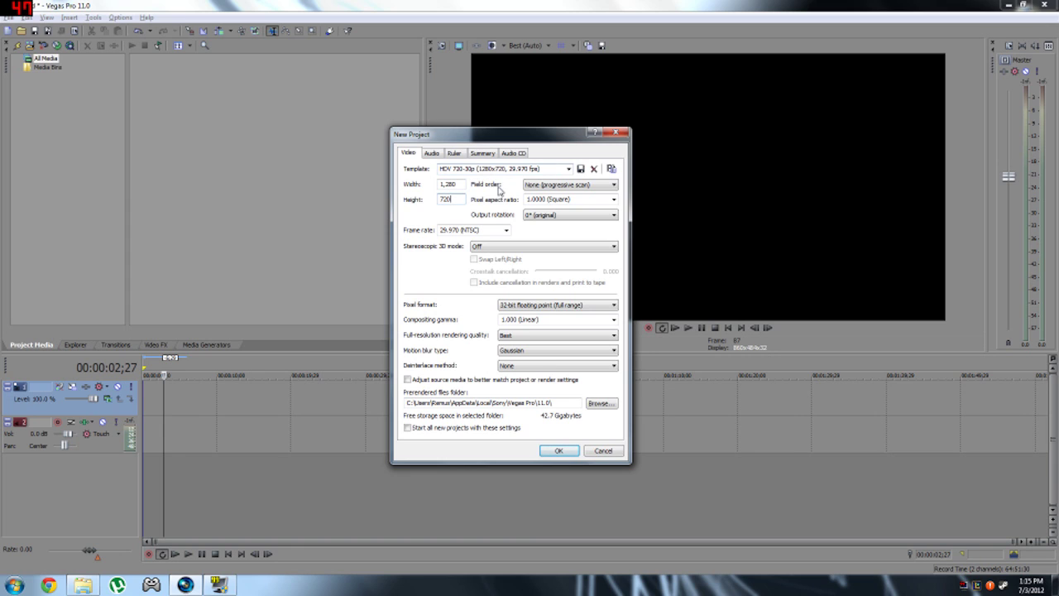
click(559, 186)
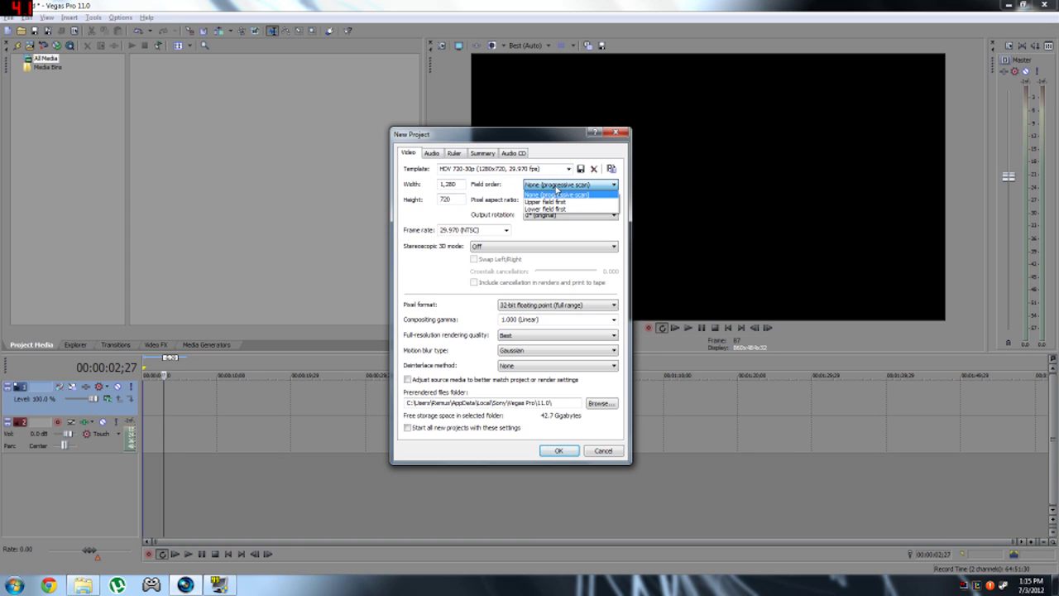
click(542, 195)
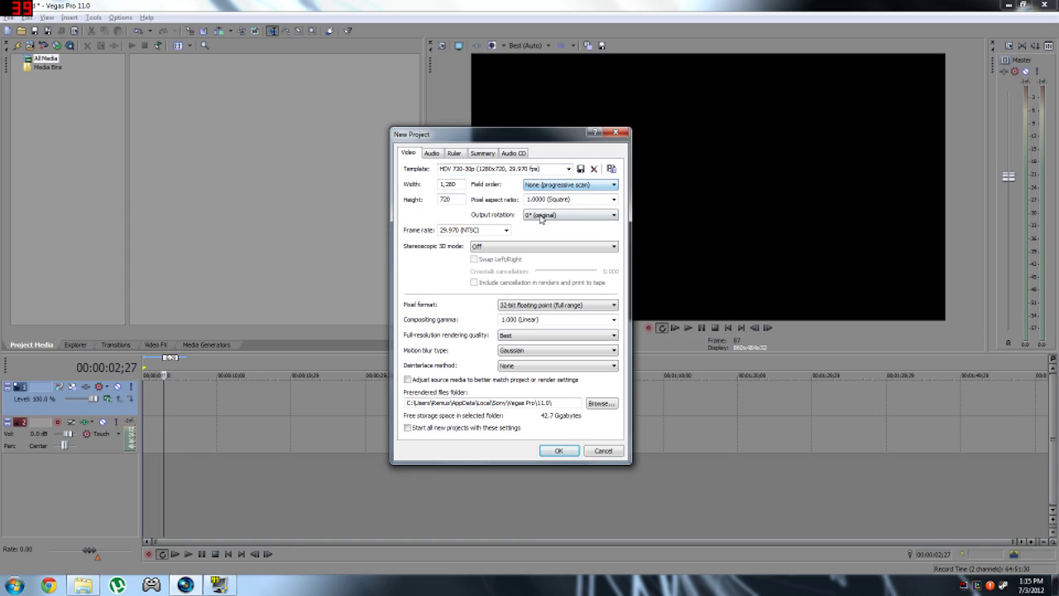
click(541, 217)
click(538, 221)
Confirm square 1.0000 pixel aspect, 32-bit floating point full range and Best rendering quality
click(570, 200)
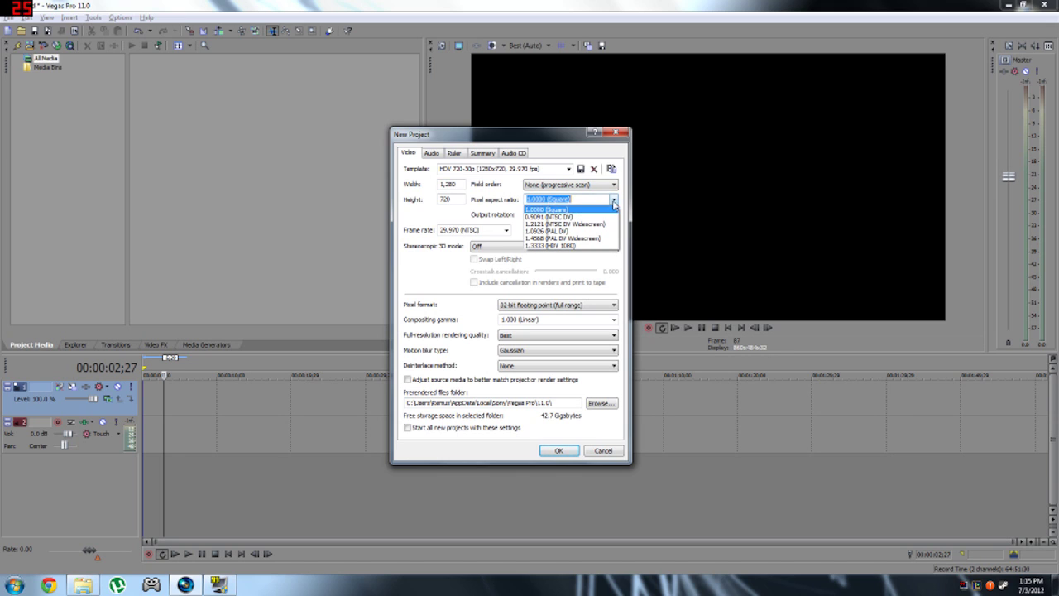
click(618, 199)
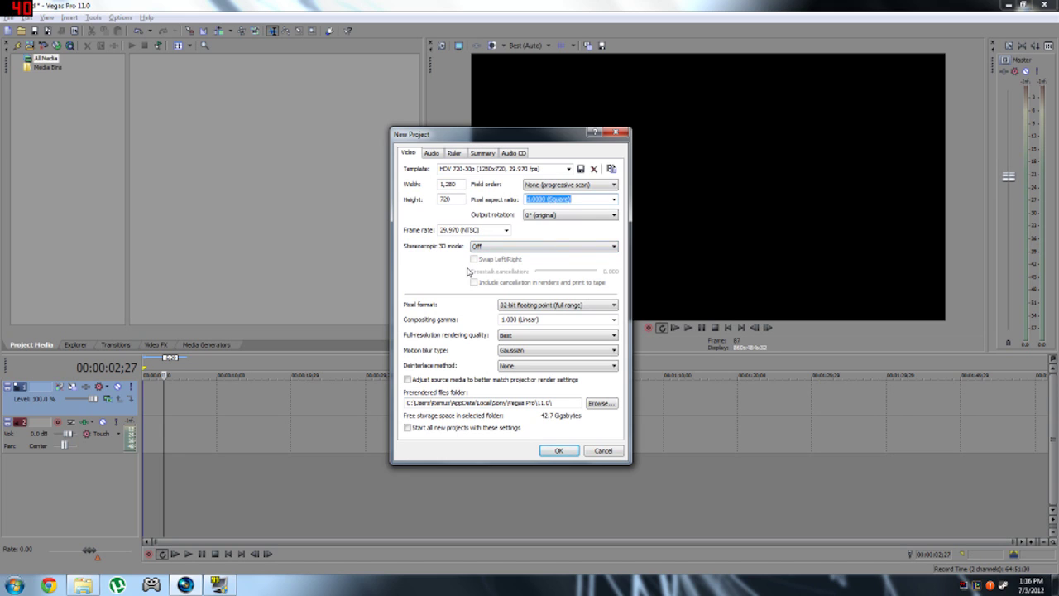
click(523, 308)
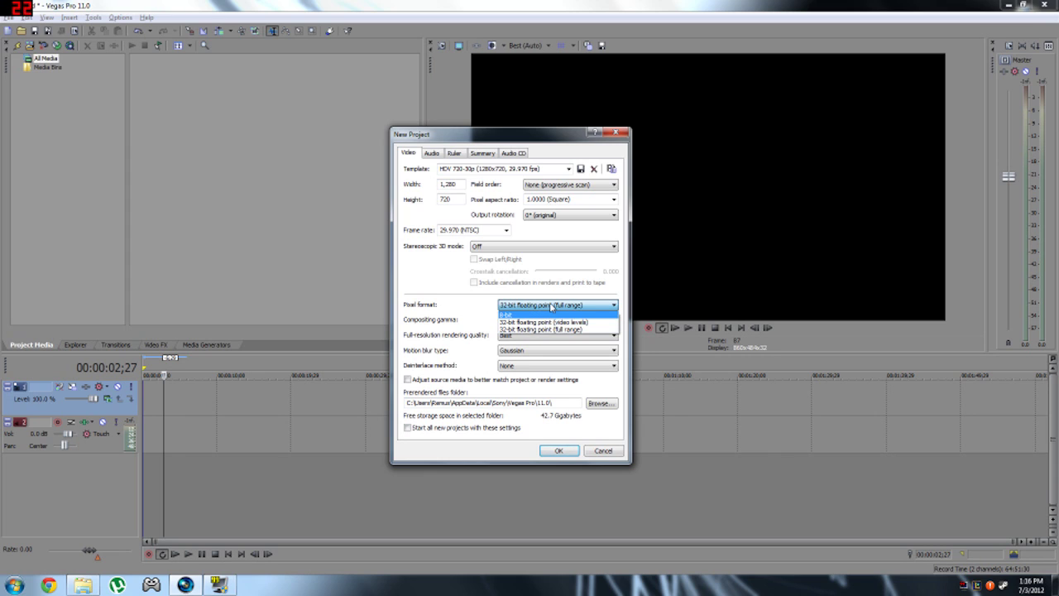
click(551, 308)
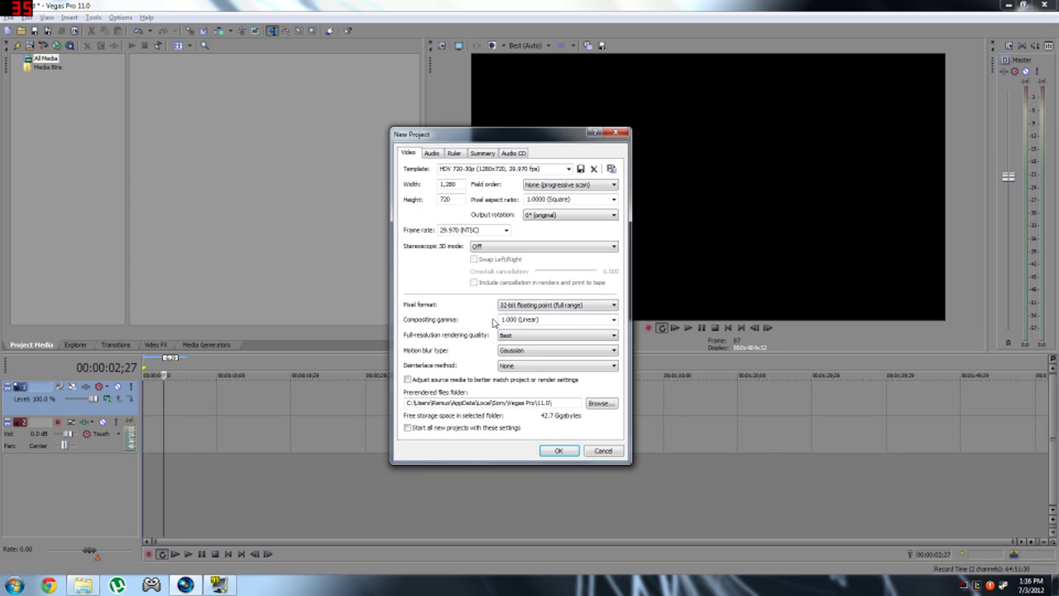
click(512, 337)
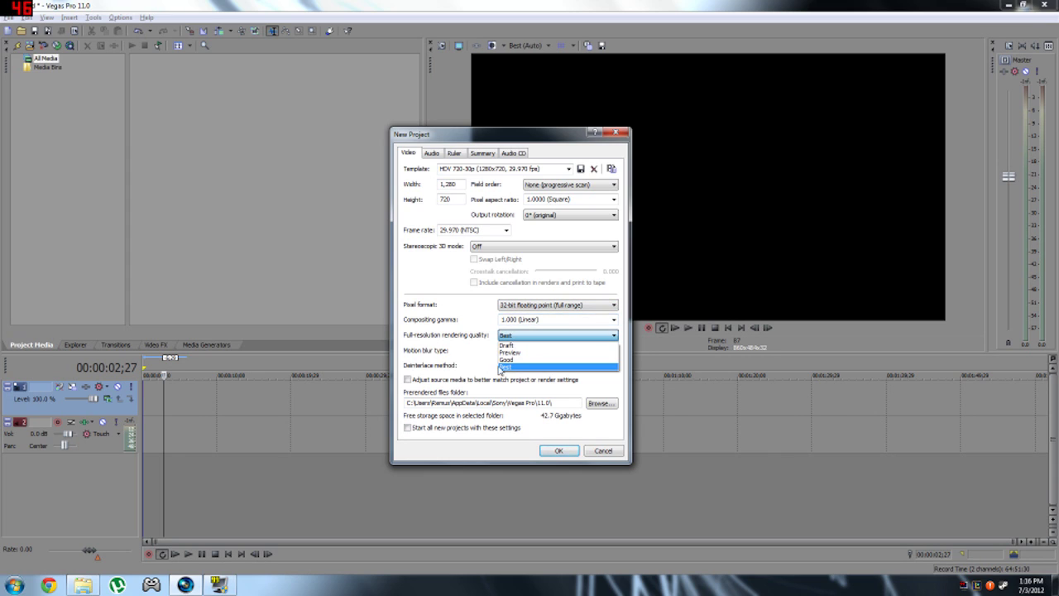
click(521, 336)
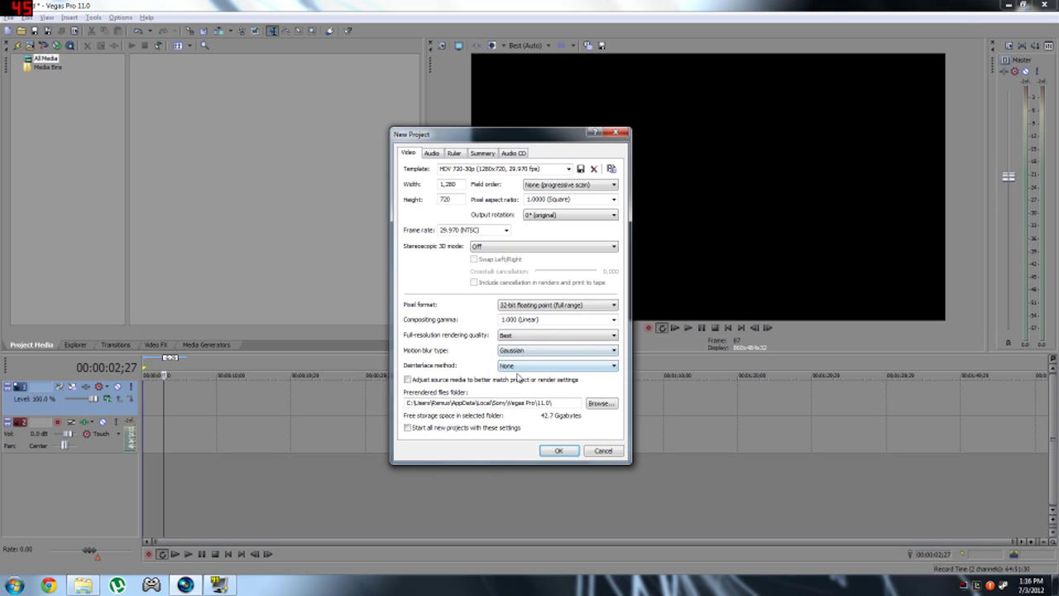
click(431, 153)
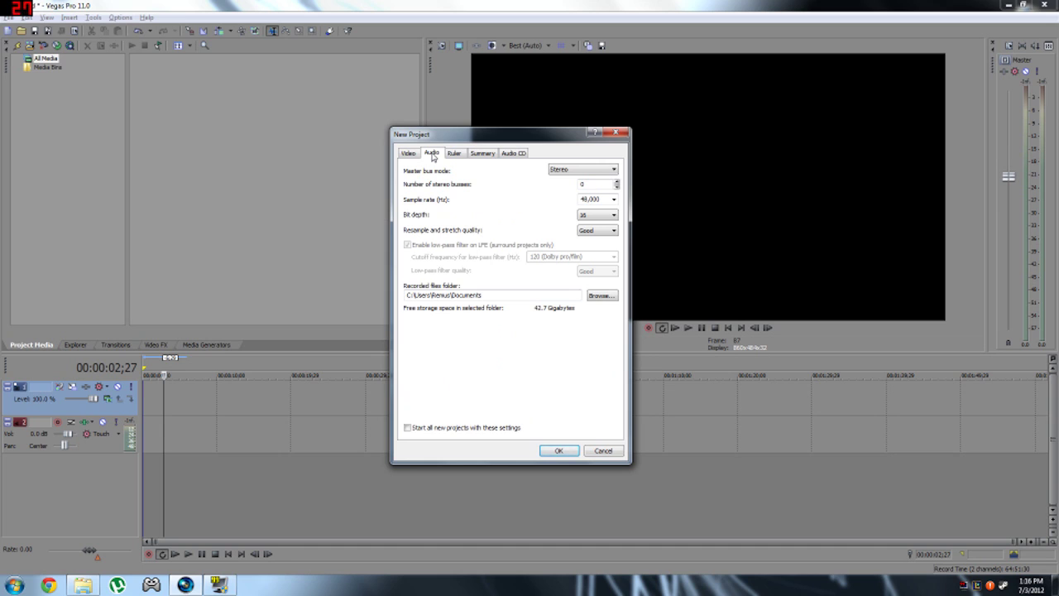
Keep 16-bit audio, review the Ruler, Summary and Audio CD settings, and create the 1280x720 project
click(612, 214)
click(604, 224)
click(460, 154)
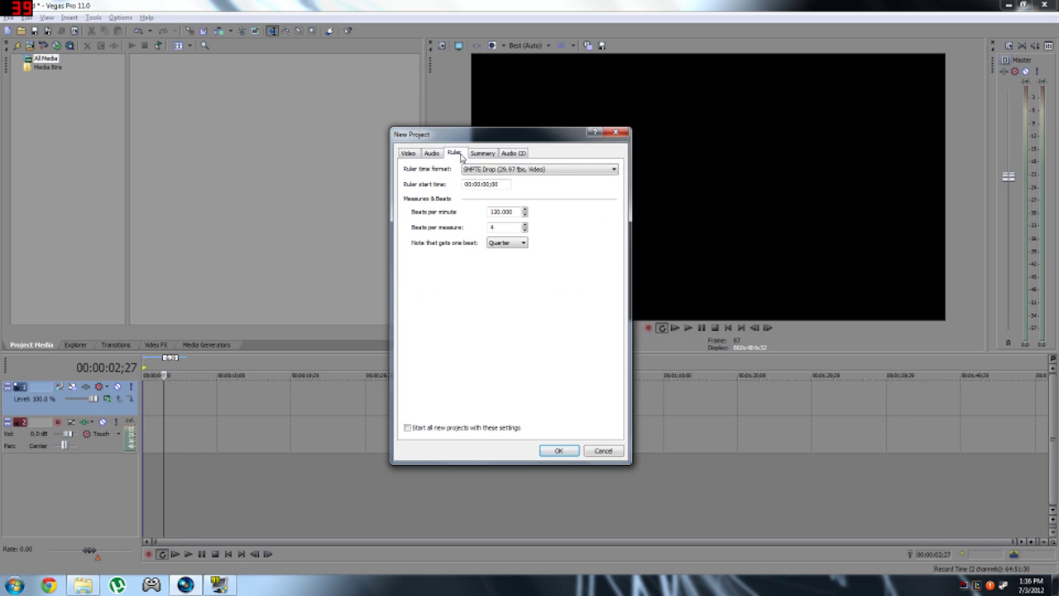
click(482, 153)
click(506, 154)
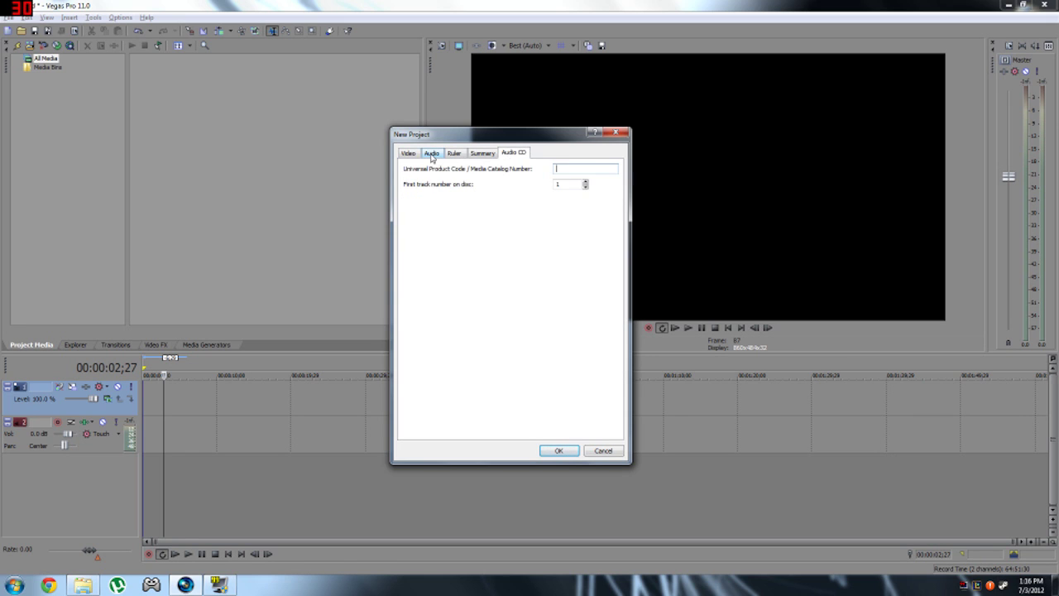
click(408, 154)
click(611, 137)
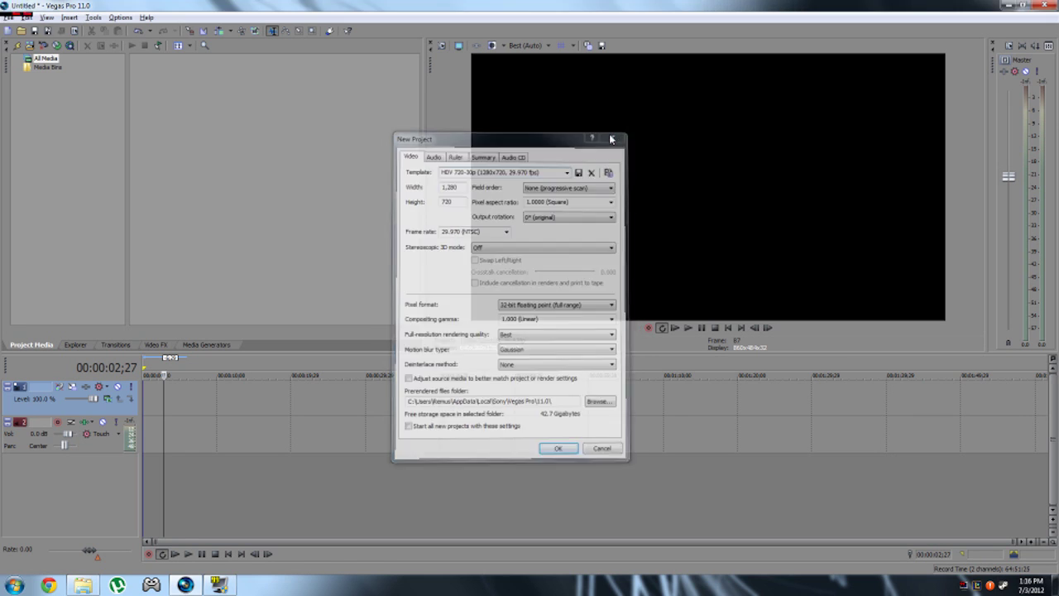
Import 1Intro R and the two iw5mp gameplay recordings from Fraps Movies into project media
click(203, 345)
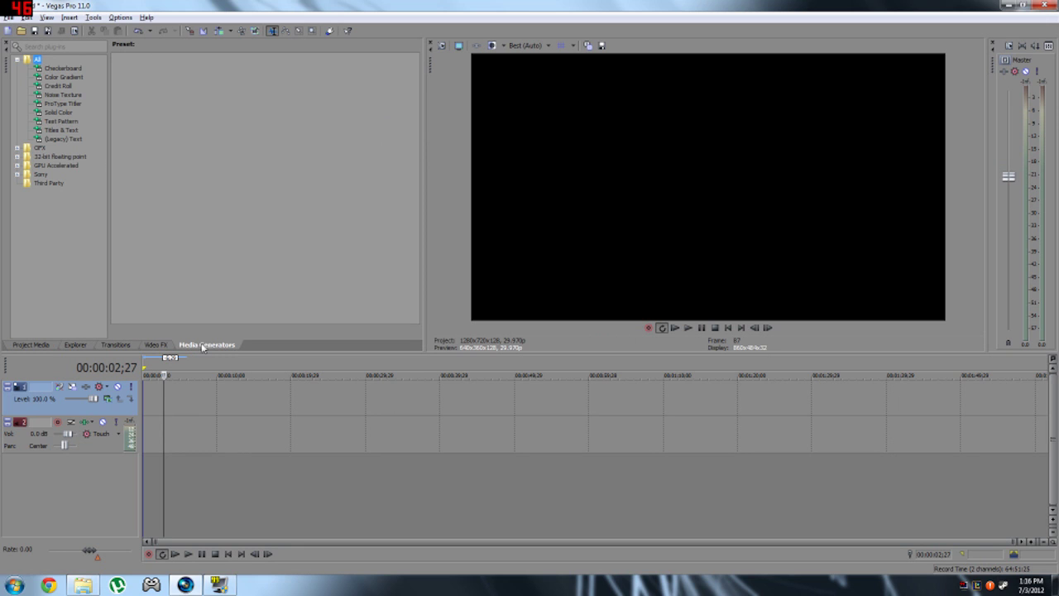
click(33, 344)
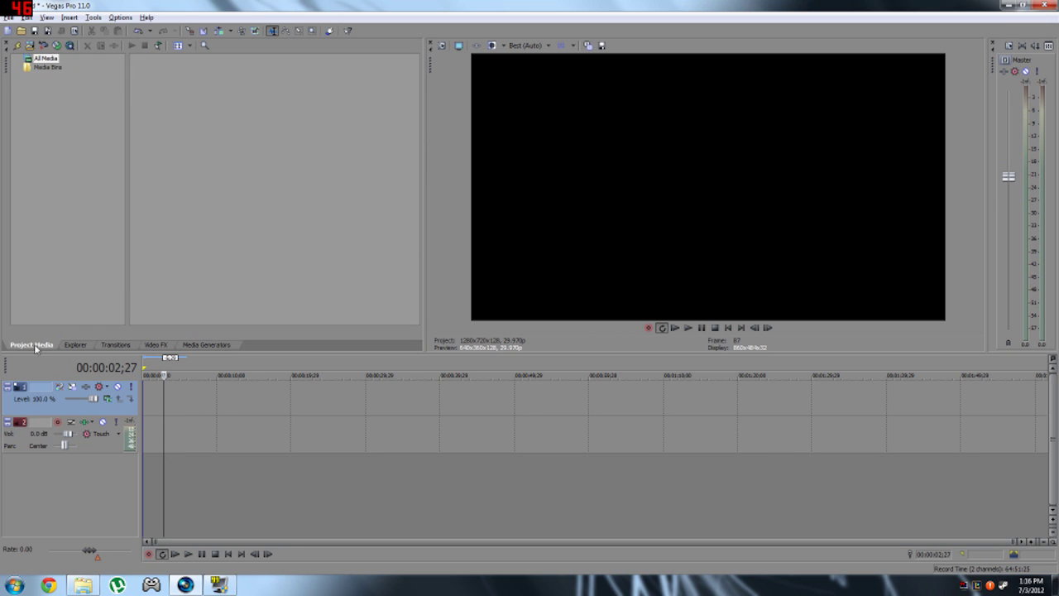
click(8, 18)
mouse_move(121, 119)
click(187, 122)
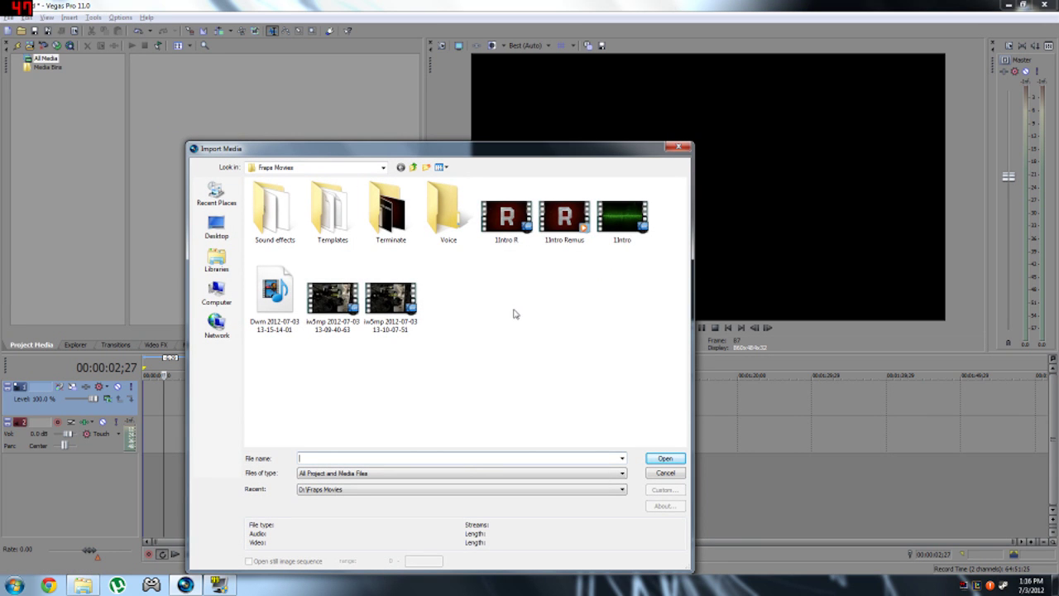
click(506, 217)
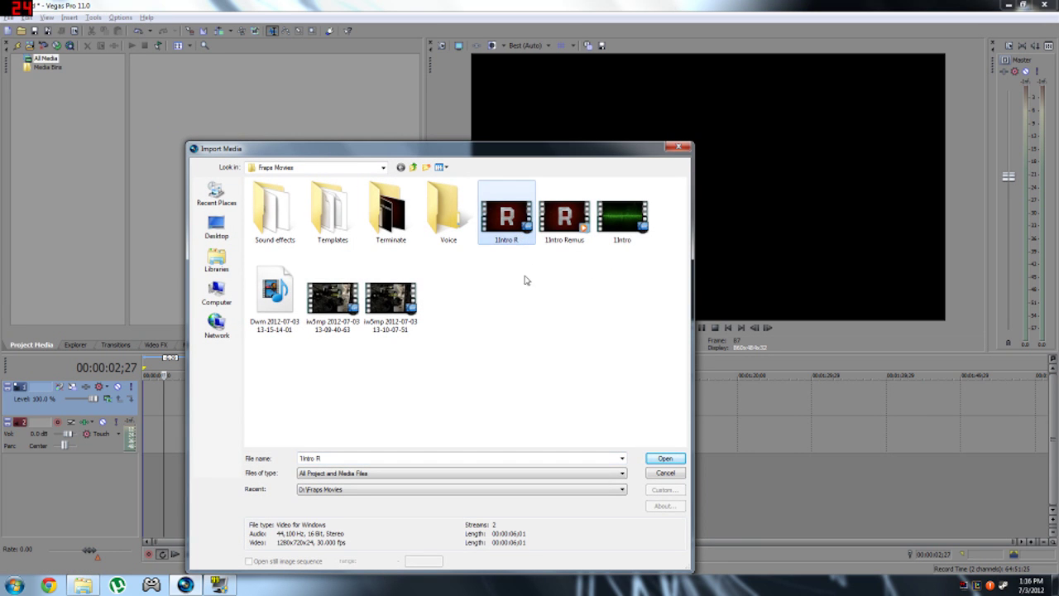
ctrl+click(389, 296)
ctrl+click(332, 305)
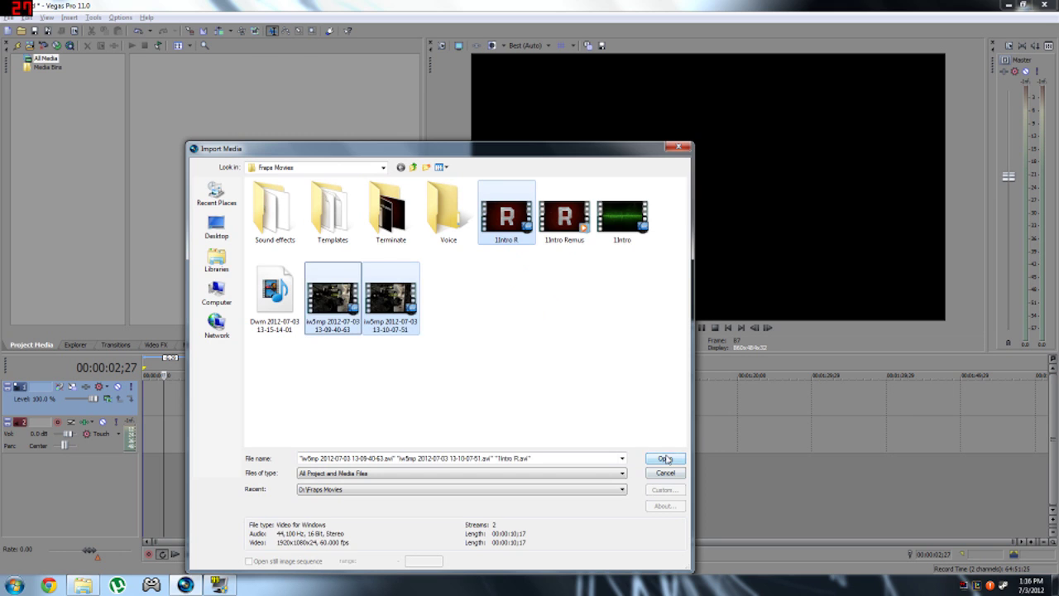
click(665, 459)
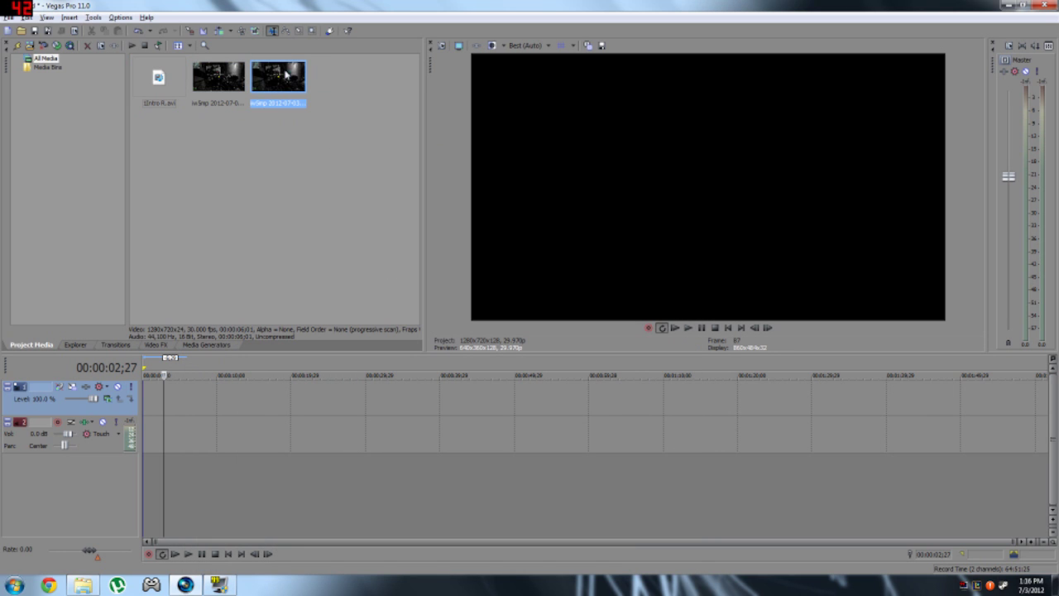
Place the 1Intro R clip at the timeline start with a gameplay recording right after it
click(201, 78)
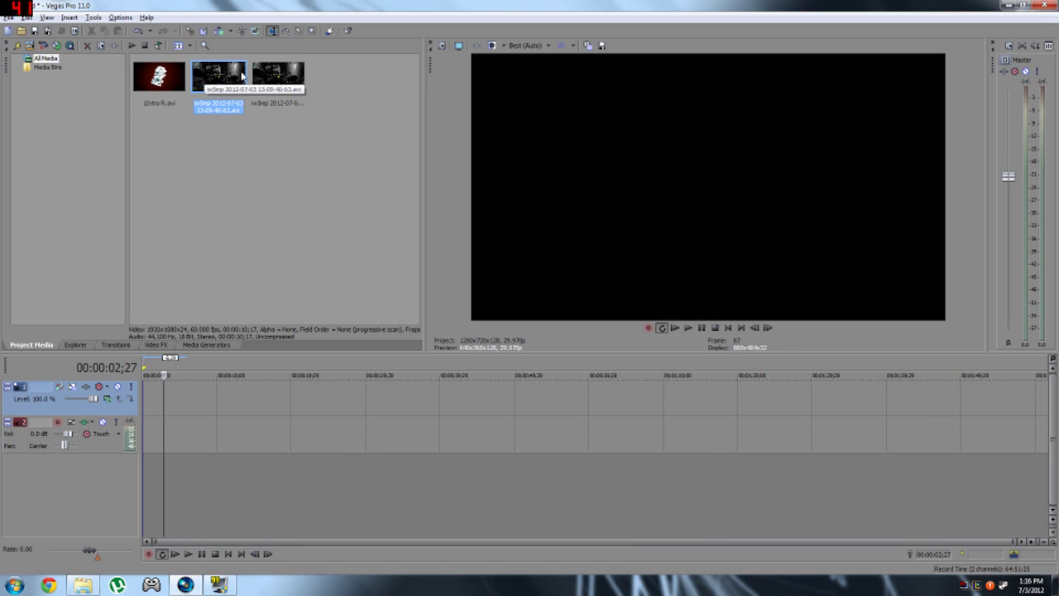
click(165, 76)
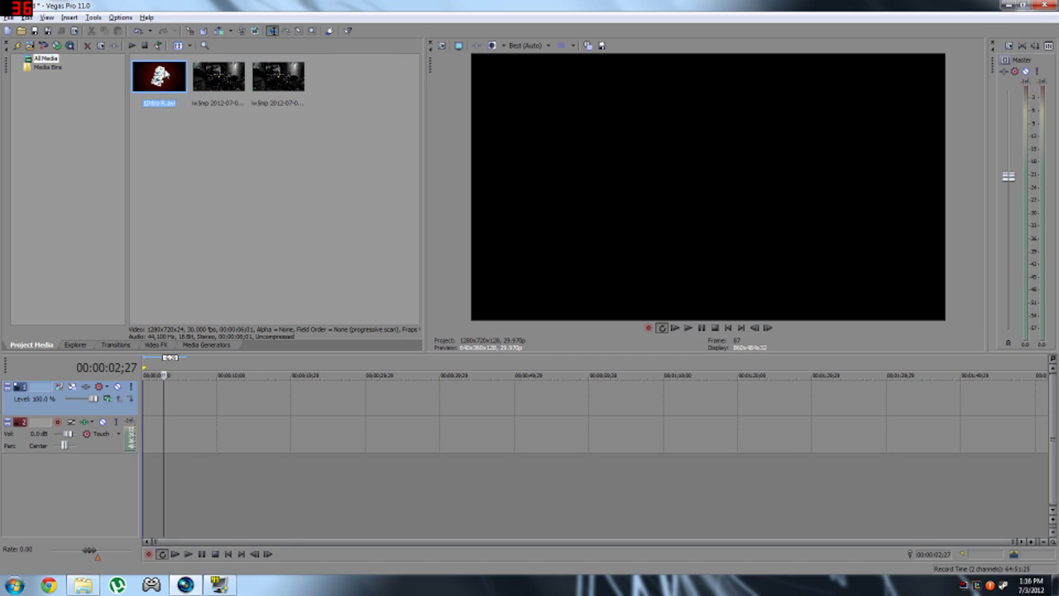
drag(132, 405, 162, 401)
drag(278, 77, 199, 415)
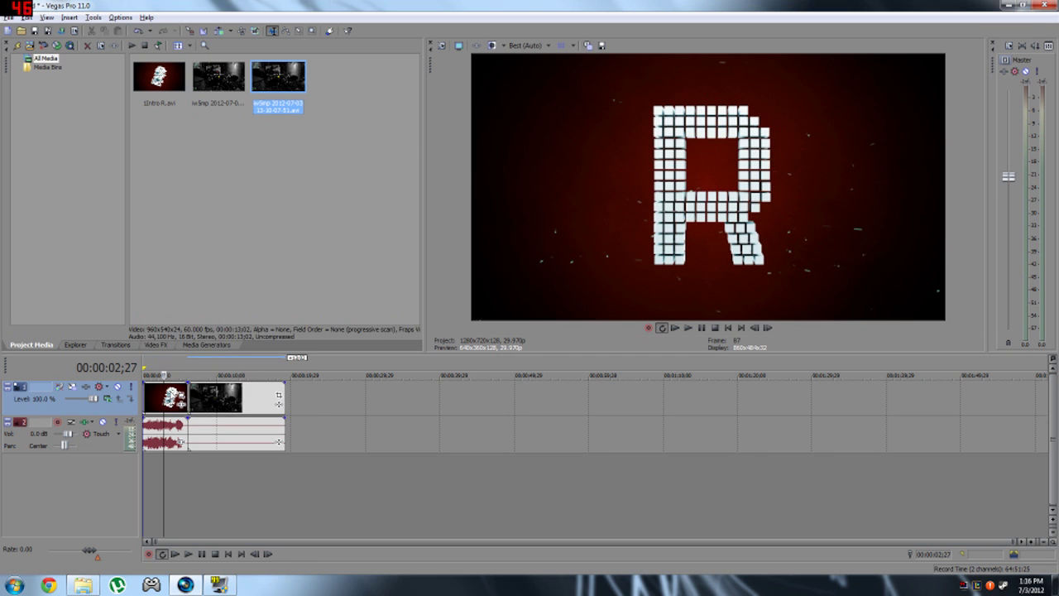
Select the gameplay event on the timeline and bring up the Video FX plug-in list
click(234, 397)
right_click(218, 395)
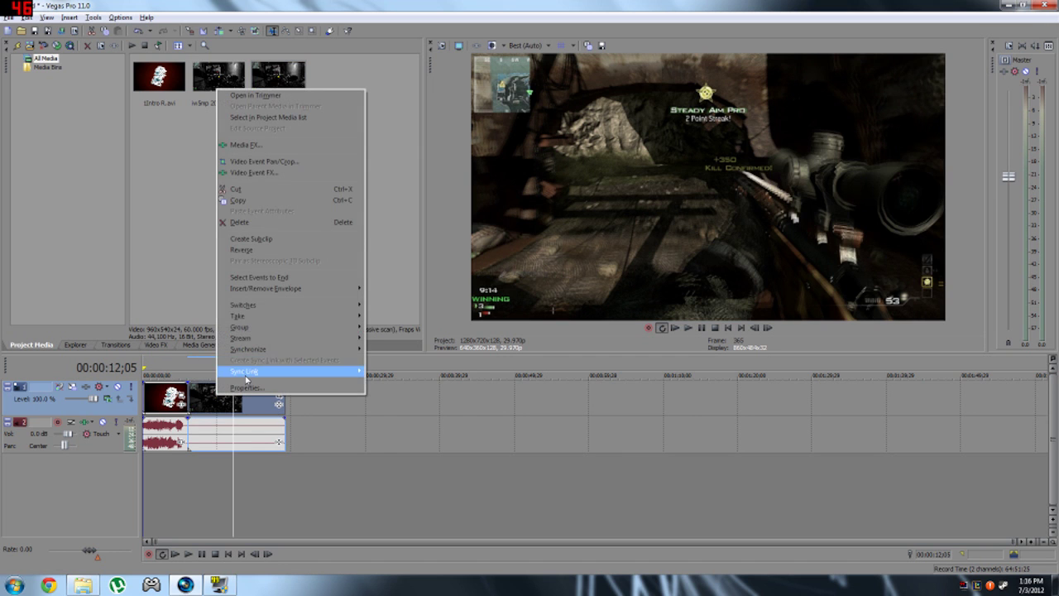
mouse_move(290, 306)
click(403, 393)
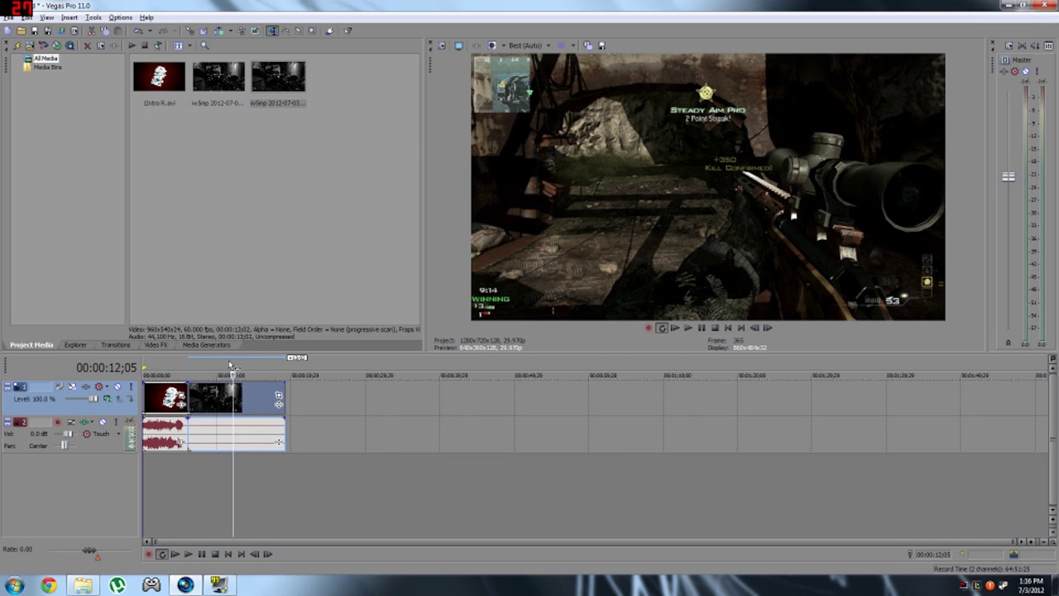
click(154, 345)
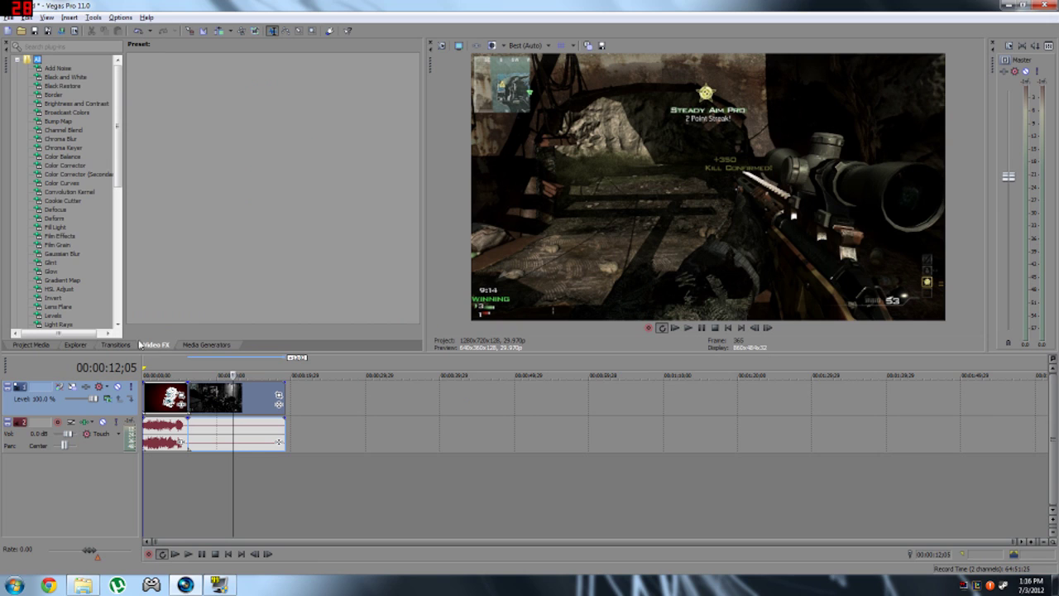
Apply the Color Corrector Asd preset to the gameplay clip and check it at 00:00:10;29
click(64, 166)
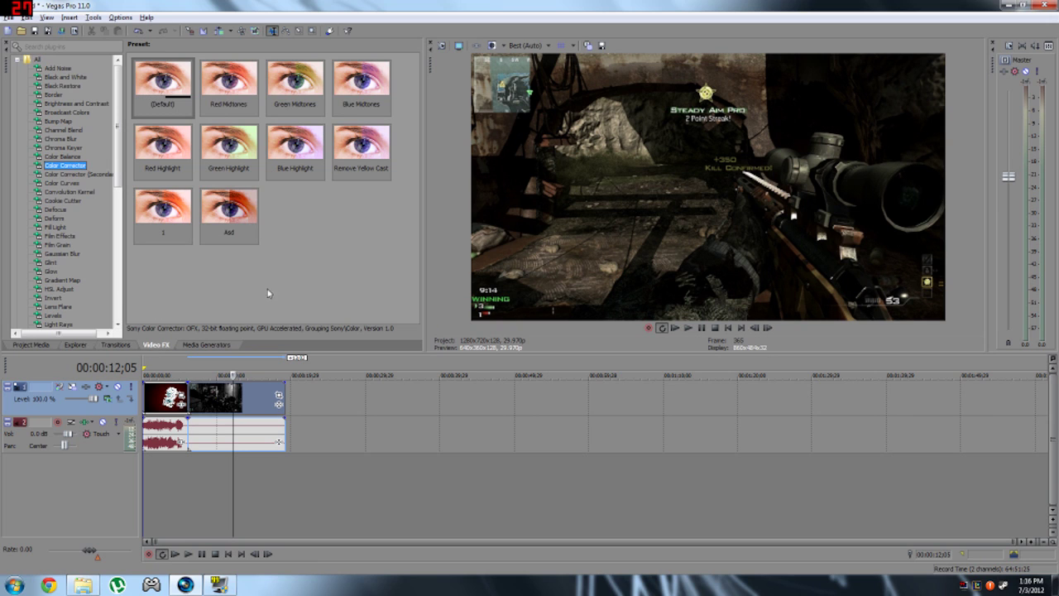
drag(229, 217, 255, 400)
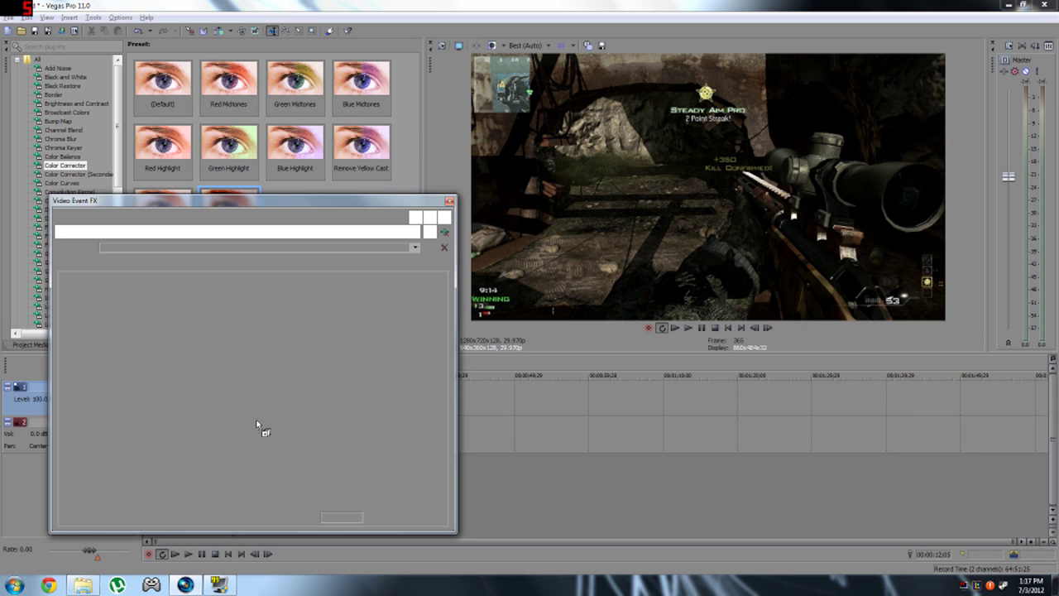
click(449, 203)
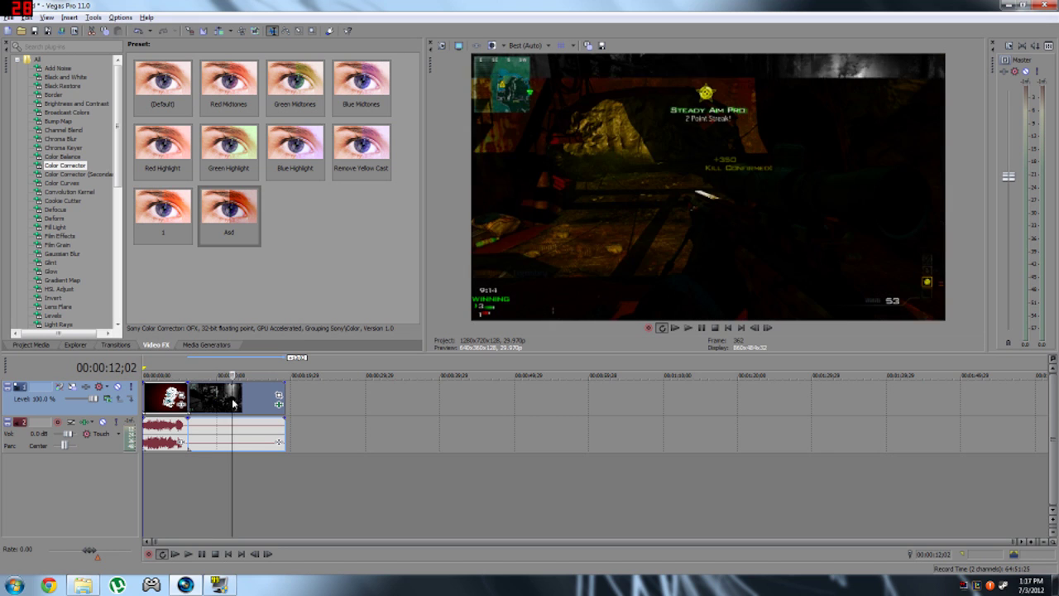
click(224, 402)
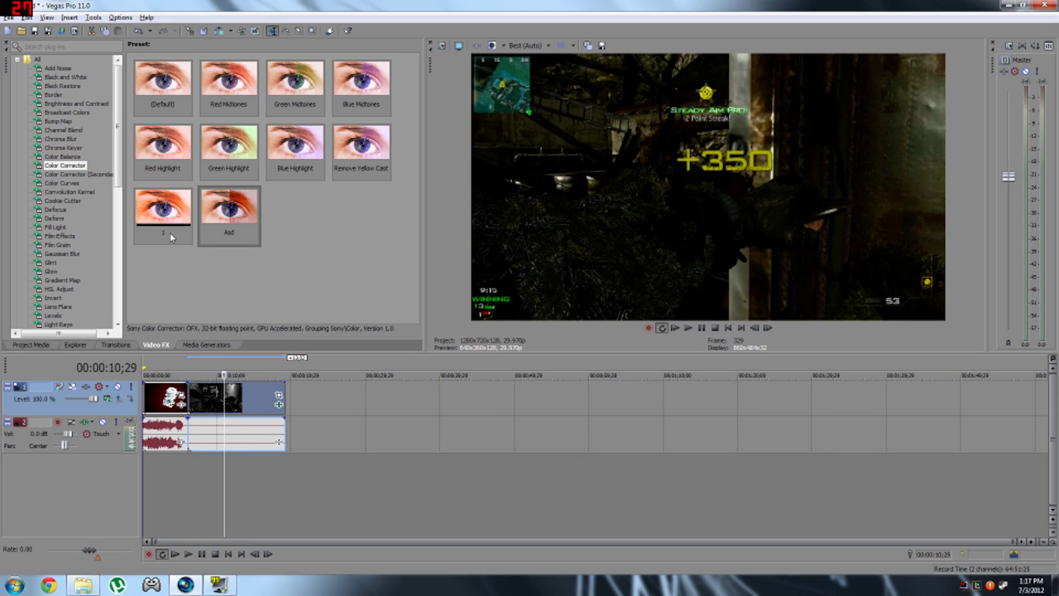
Apply Color Corrector preset 1 to the gameplay clip and preview it against the intro
drag(171, 237, 275, 405)
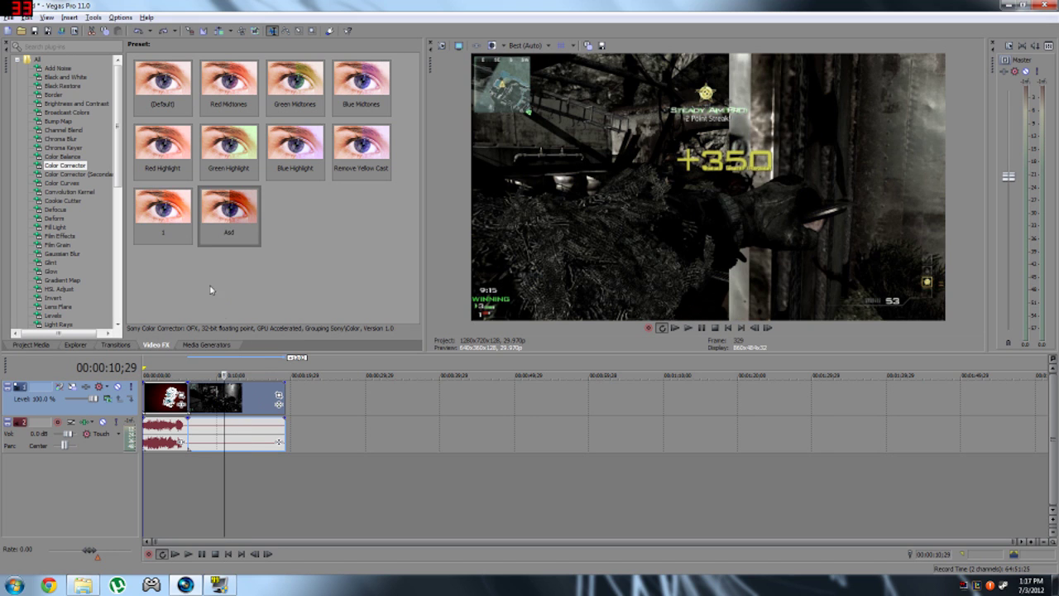
click(278, 395)
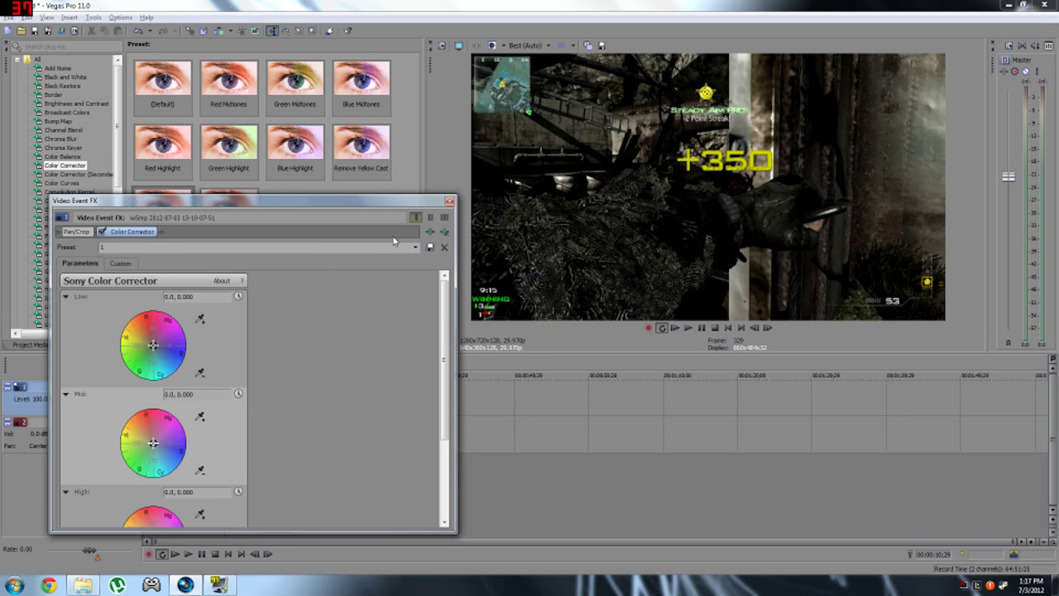
click(449, 200)
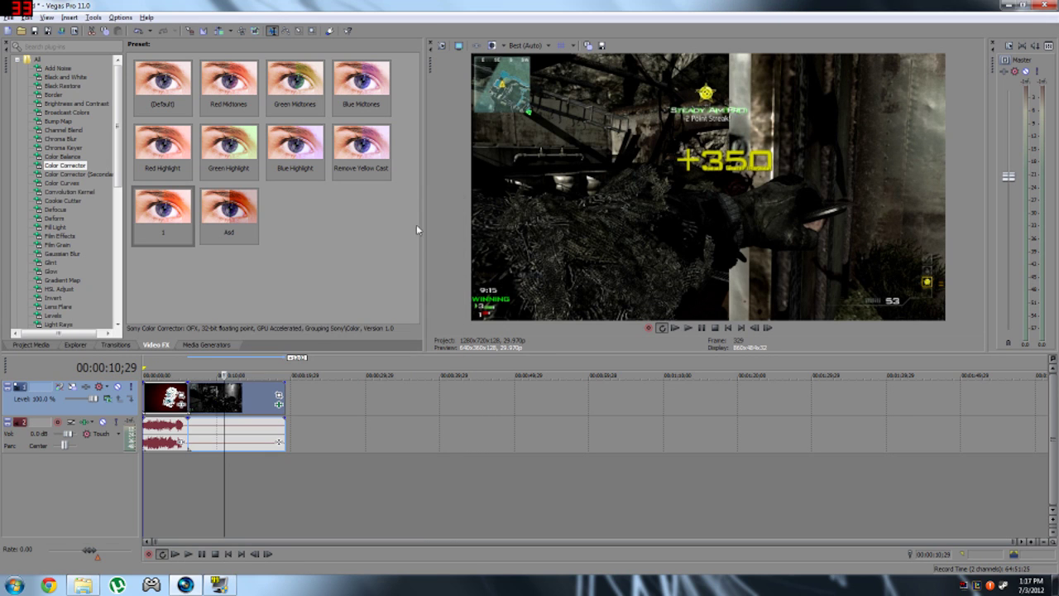
click(245, 401)
click(254, 401)
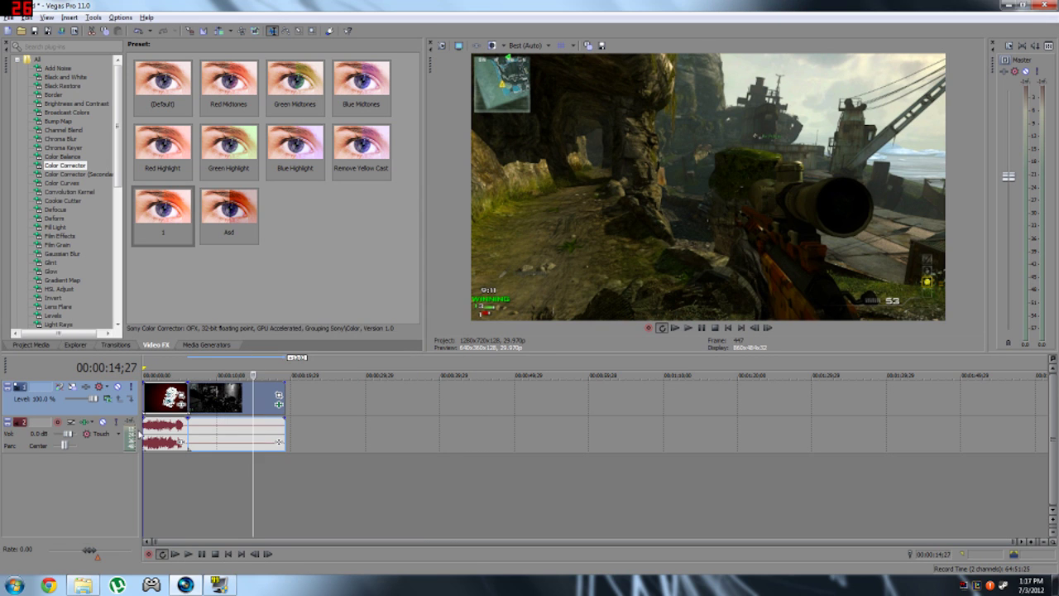
click(154, 403)
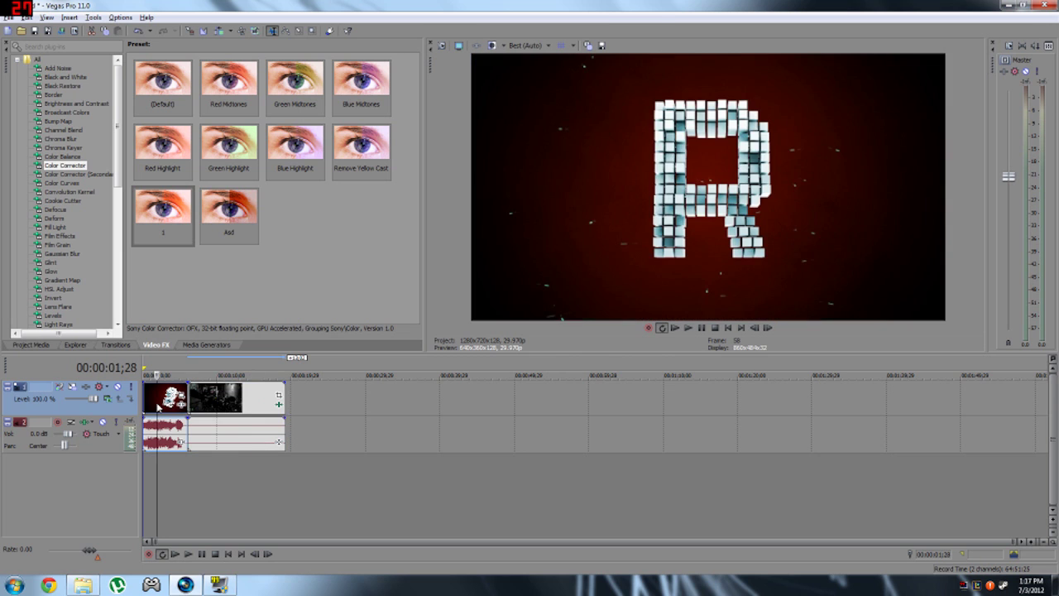
Open Render As and choose the Windows Media Video V11 Youtube half template
click(8, 18)
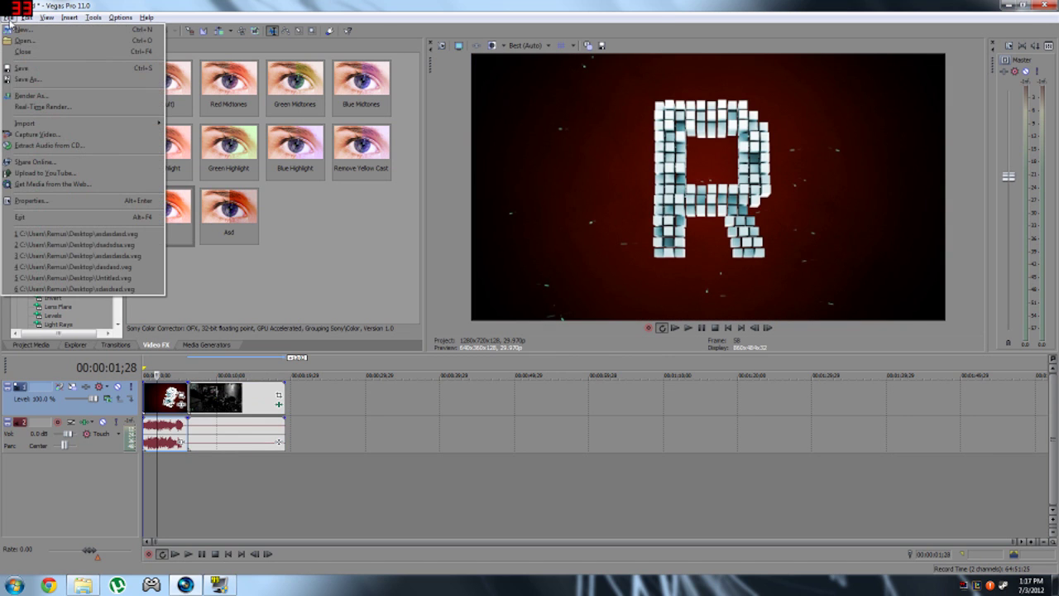
click(50, 94)
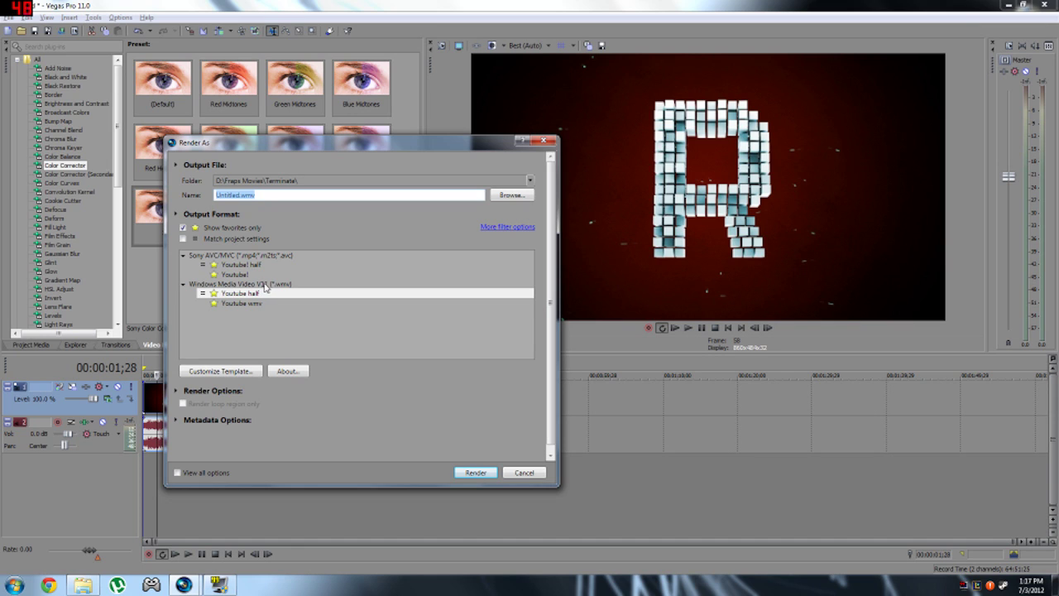
Customize the Youtube half template, reviewing its 1280x720 video and 8 Mbps CBR bit rate settings
click(219, 372)
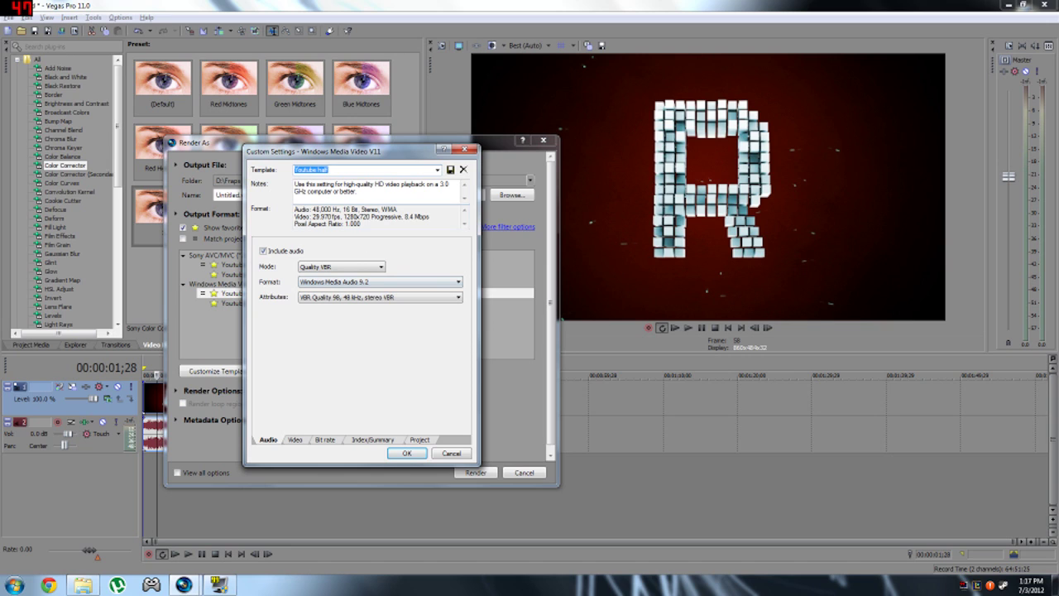
drag(403, 217, 361, 223)
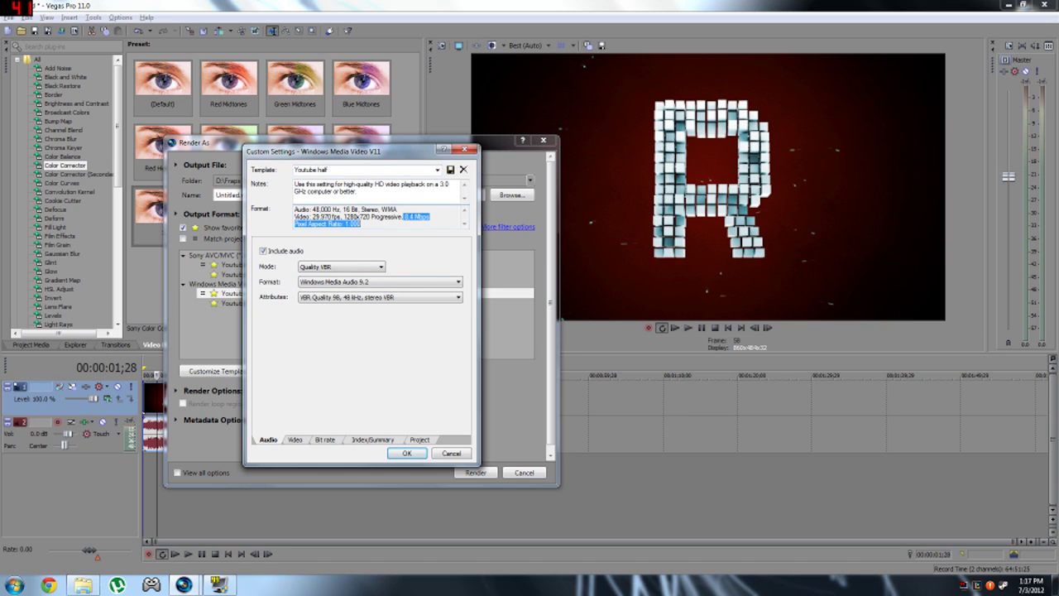
click(372, 232)
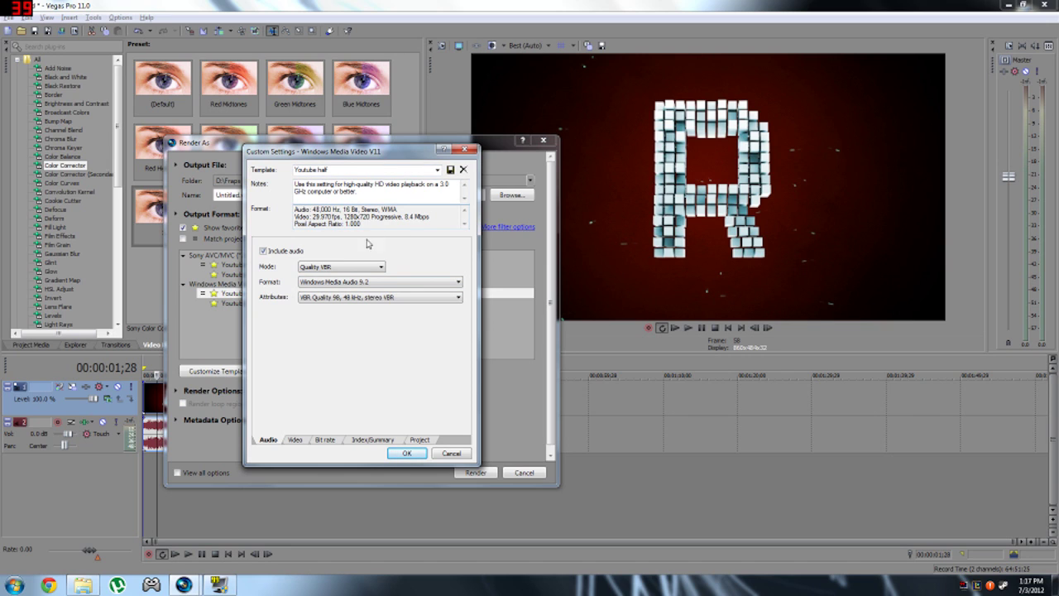
click(296, 440)
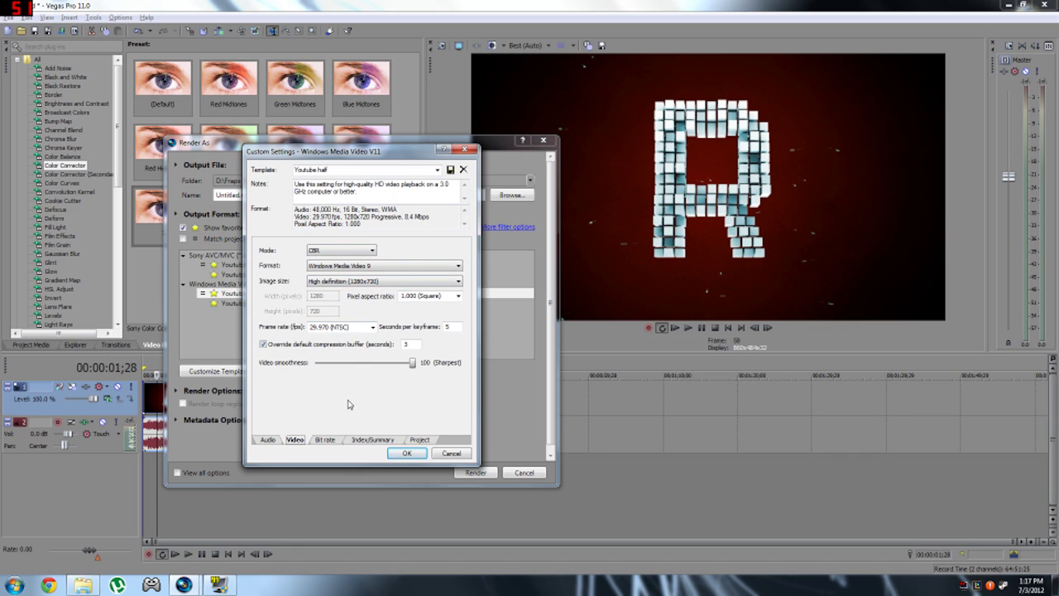
click(334, 441)
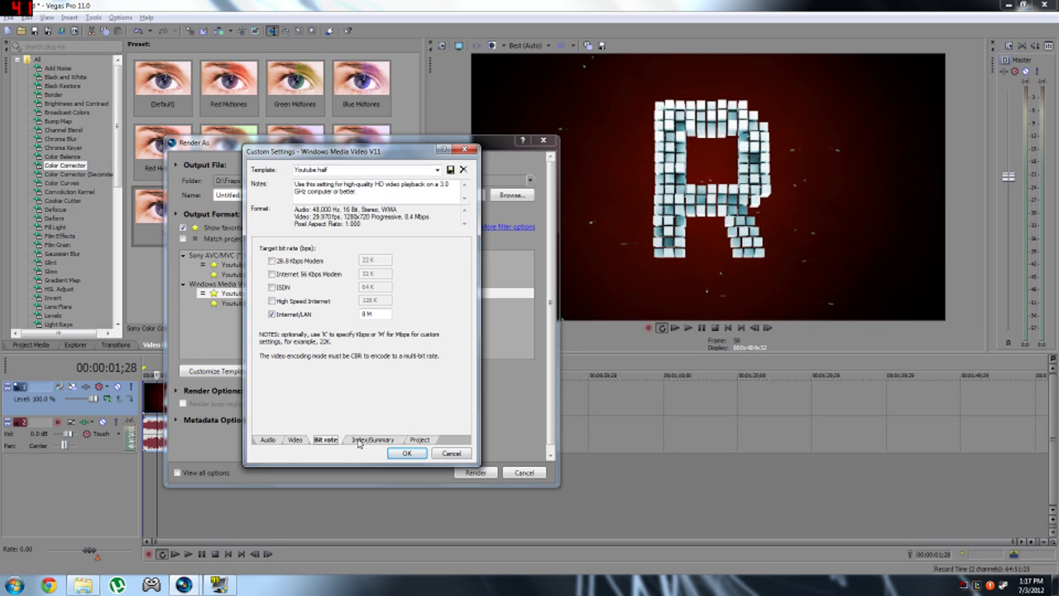
click(291, 439)
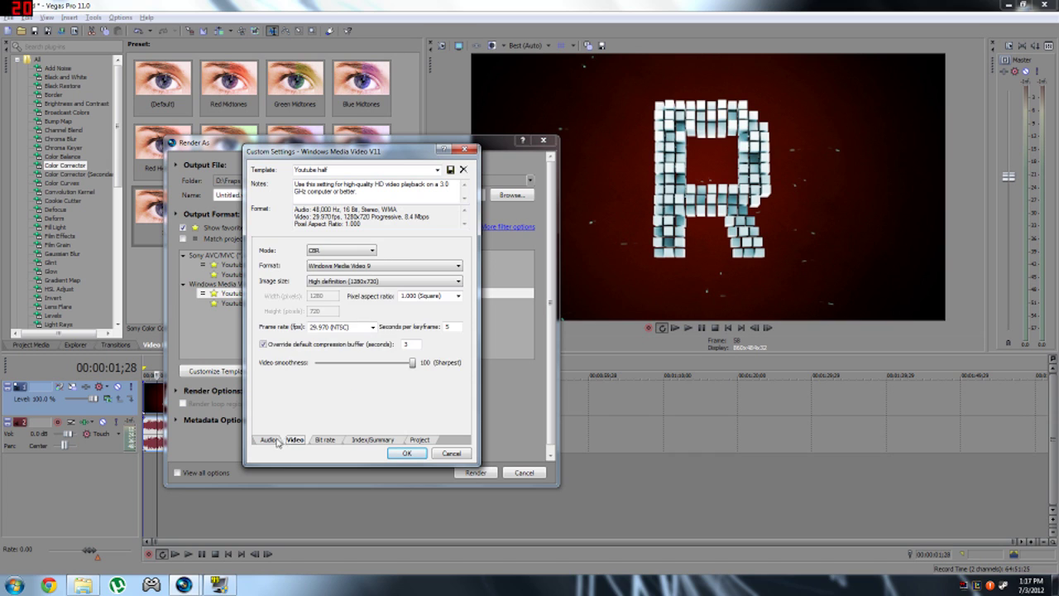
Review the Audio, Project and Index tabs and save the customized Youtube half (*) template
click(271, 441)
click(279, 443)
click(271, 440)
click(419, 439)
click(372, 439)
click(323, 441)
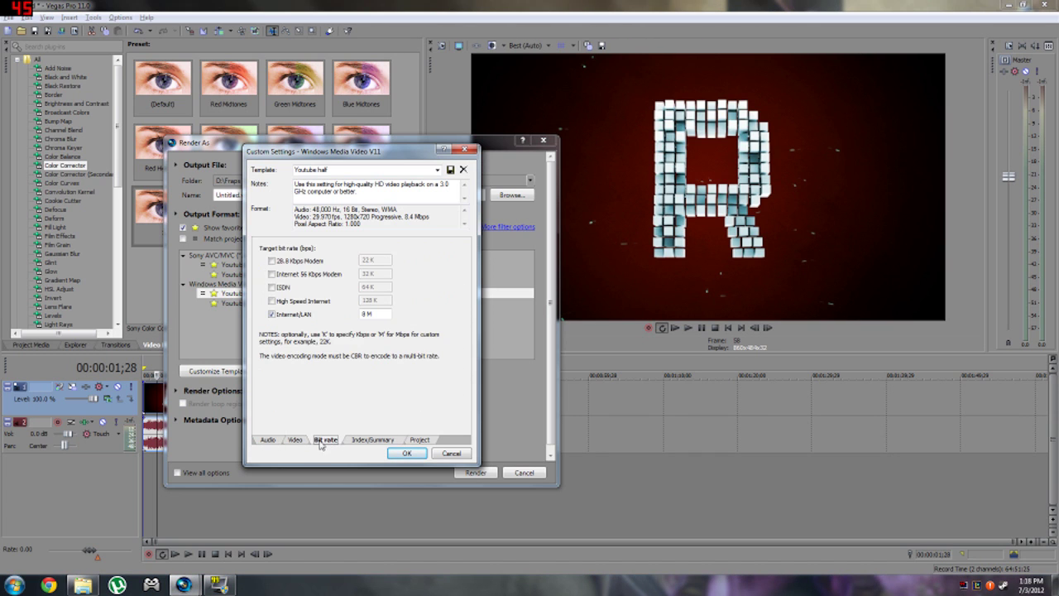
click(294, 440)
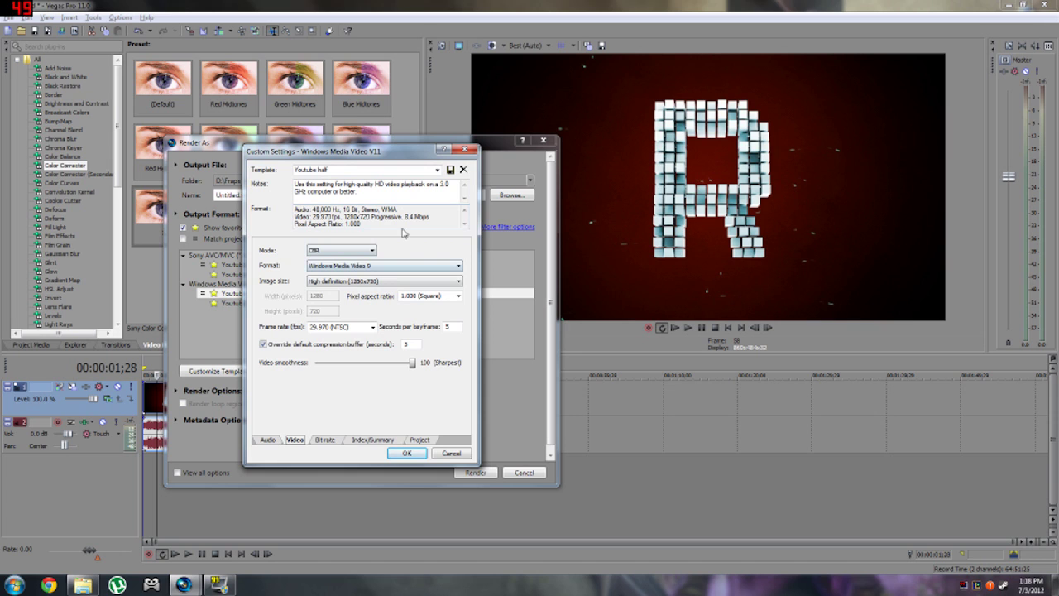
click(266, 440)
click(407, 454)
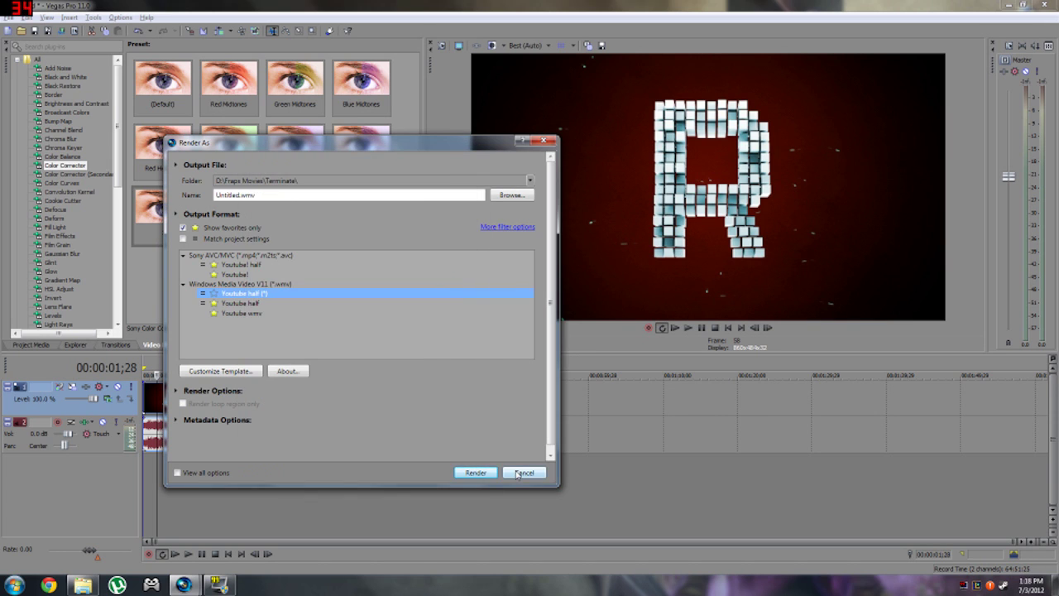
Cancel the Render As dialog without rendering, returning to the timeline
click(517, 473)
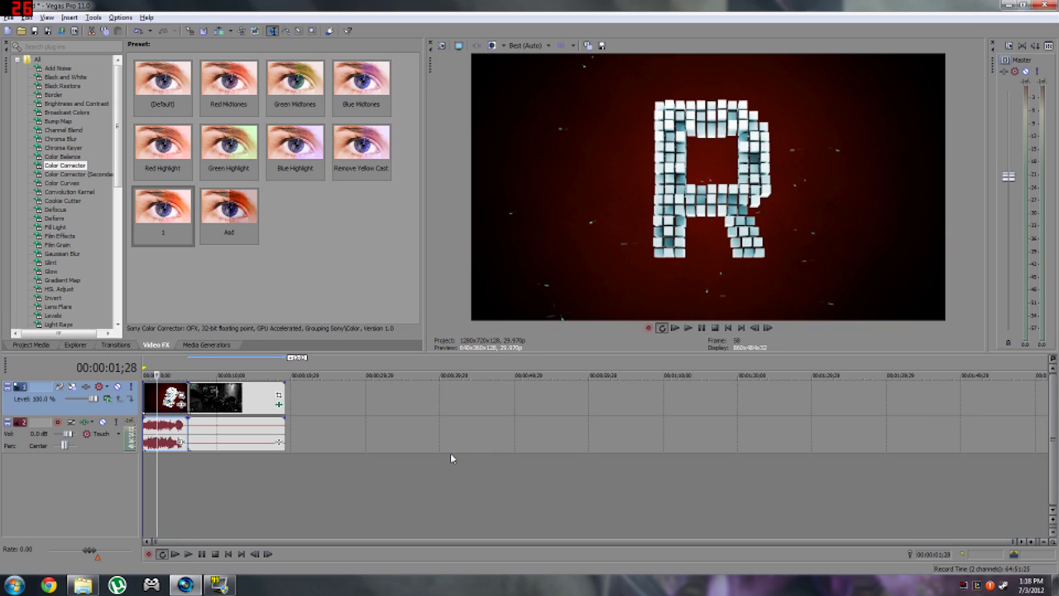
click(359, 425)
click(454, 407)
click(528, 416)
click(607, 416)
click(475, 411)
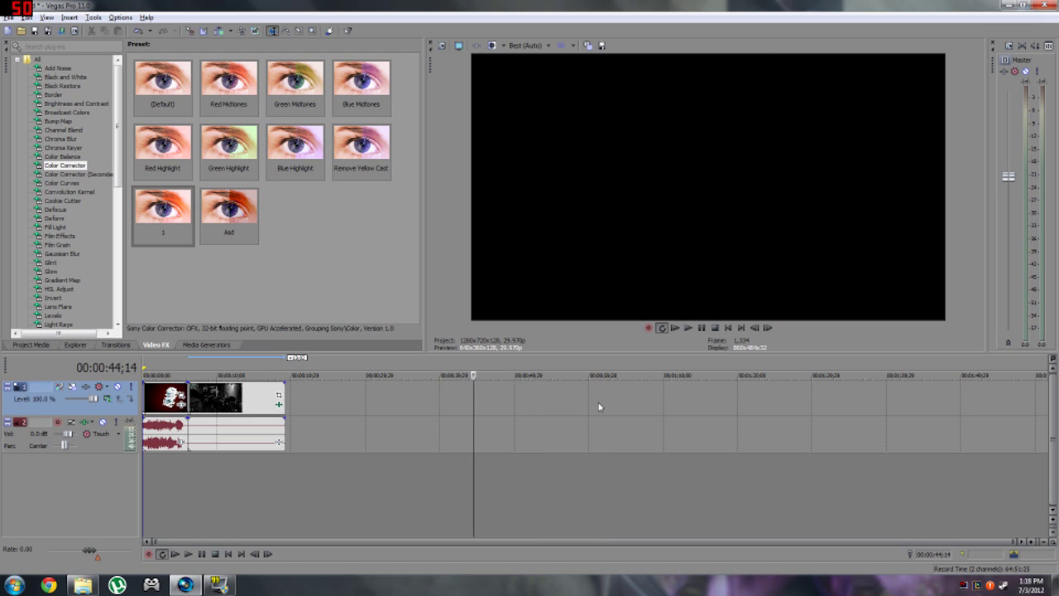
click(435, 418)
click(619, 414)
click(399, 404)
click(656, 410)
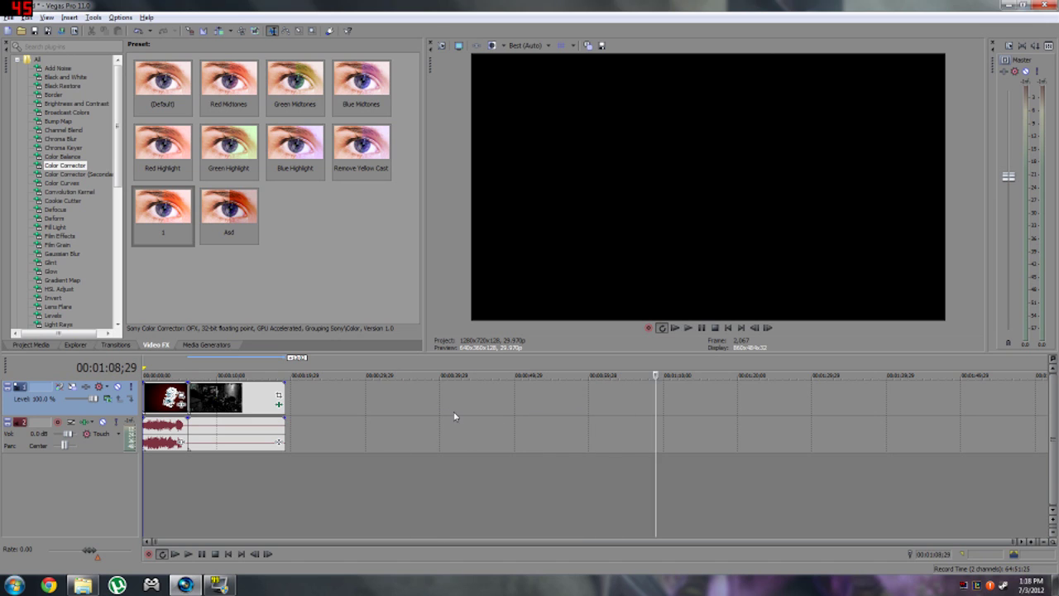
click(454, 416)
click(619, 415)
click(449, 416)
click(626, 415)
click(433, 413)
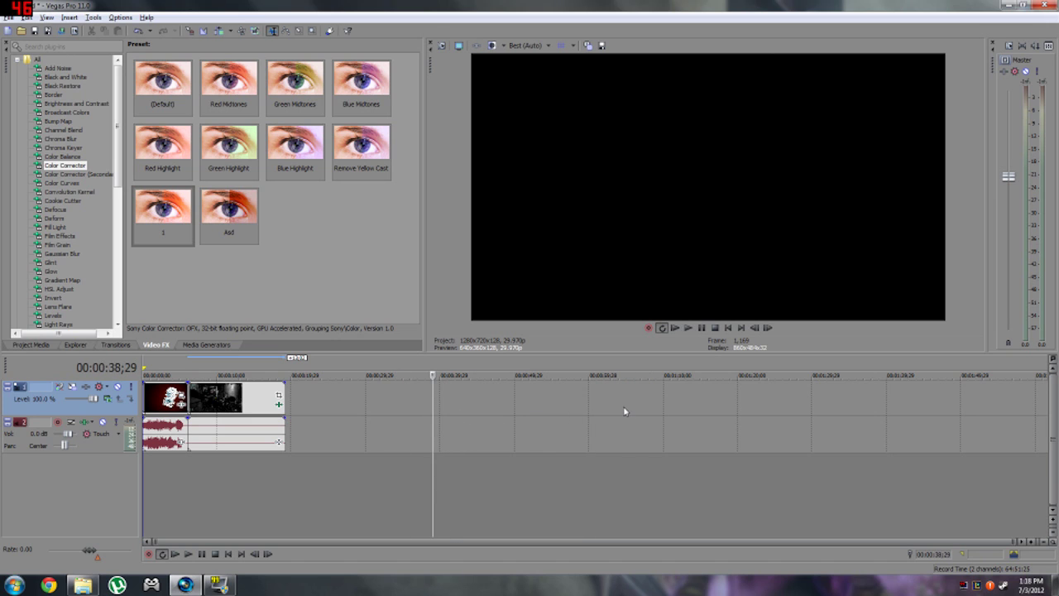